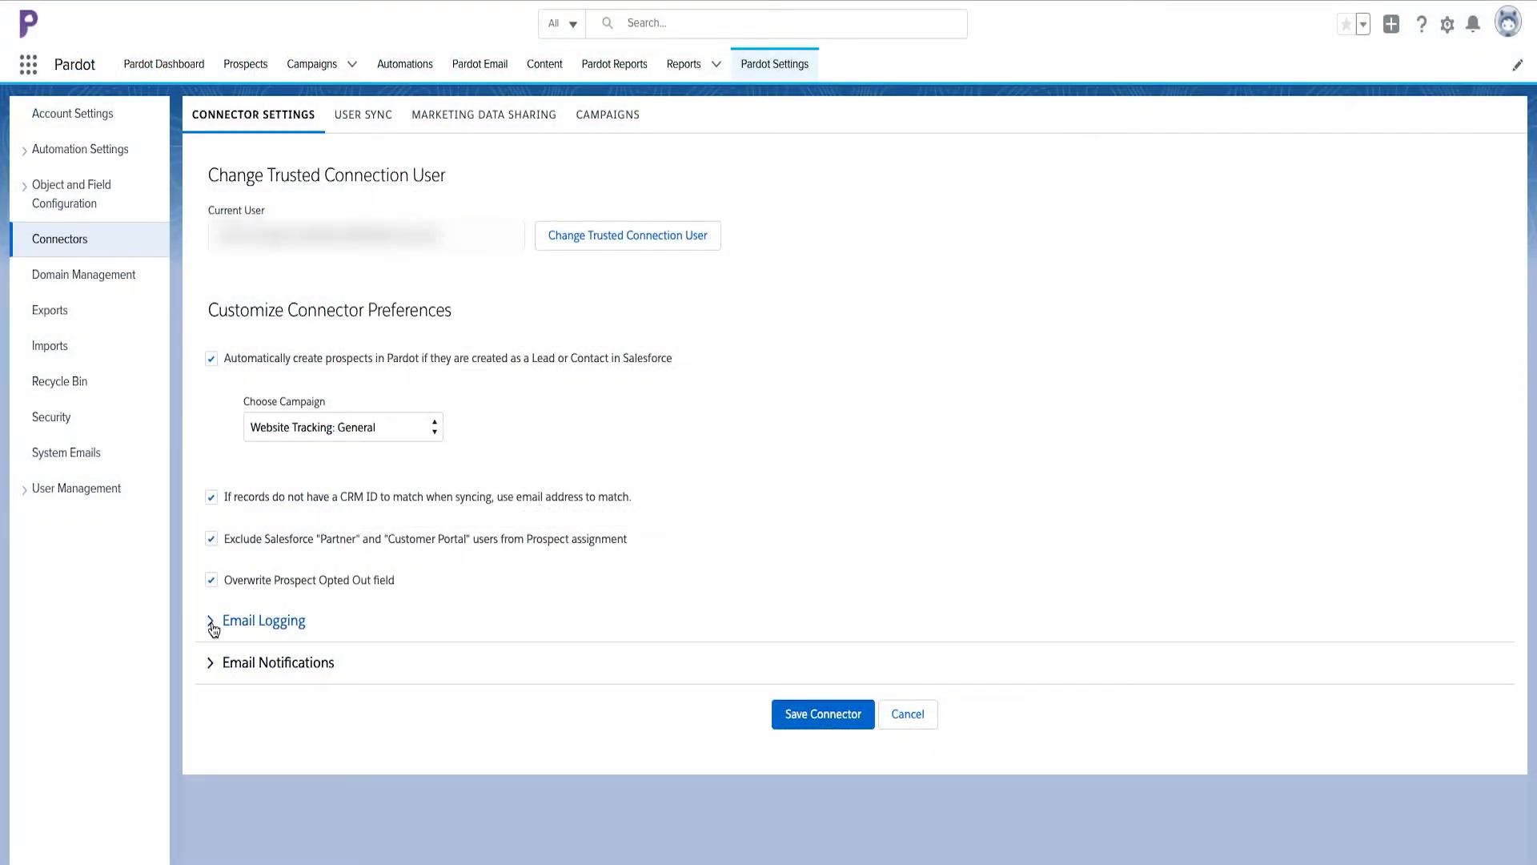
# - Expand the Email Logging and Email Notifications sections of the connector preferences and review their options
pyautogui.click(213, 624)
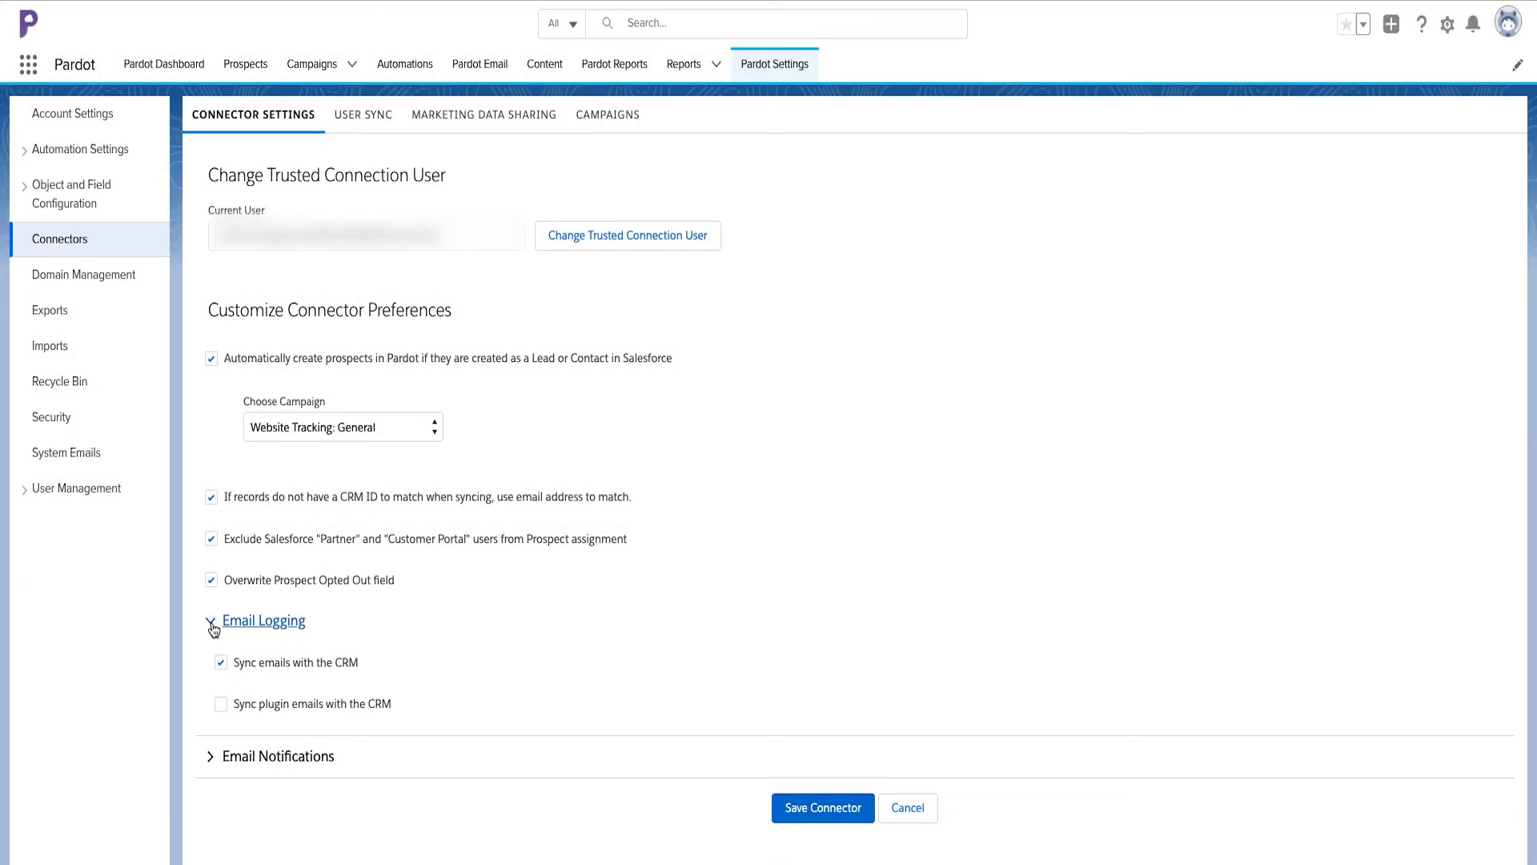
pyautogui.click(211, 758)
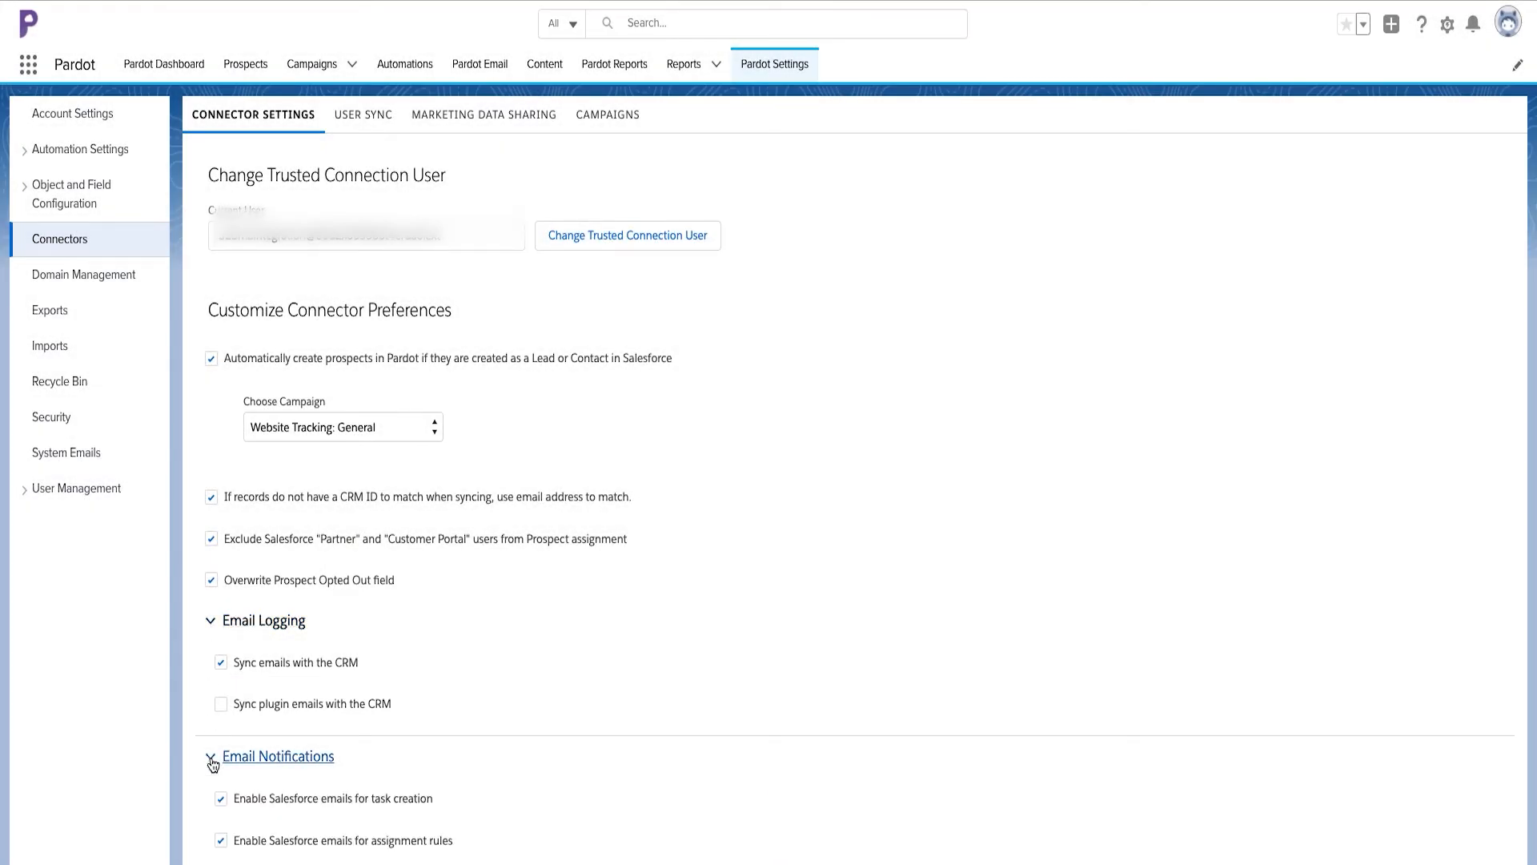
pyautogui.scroll(-1, 213, 765)
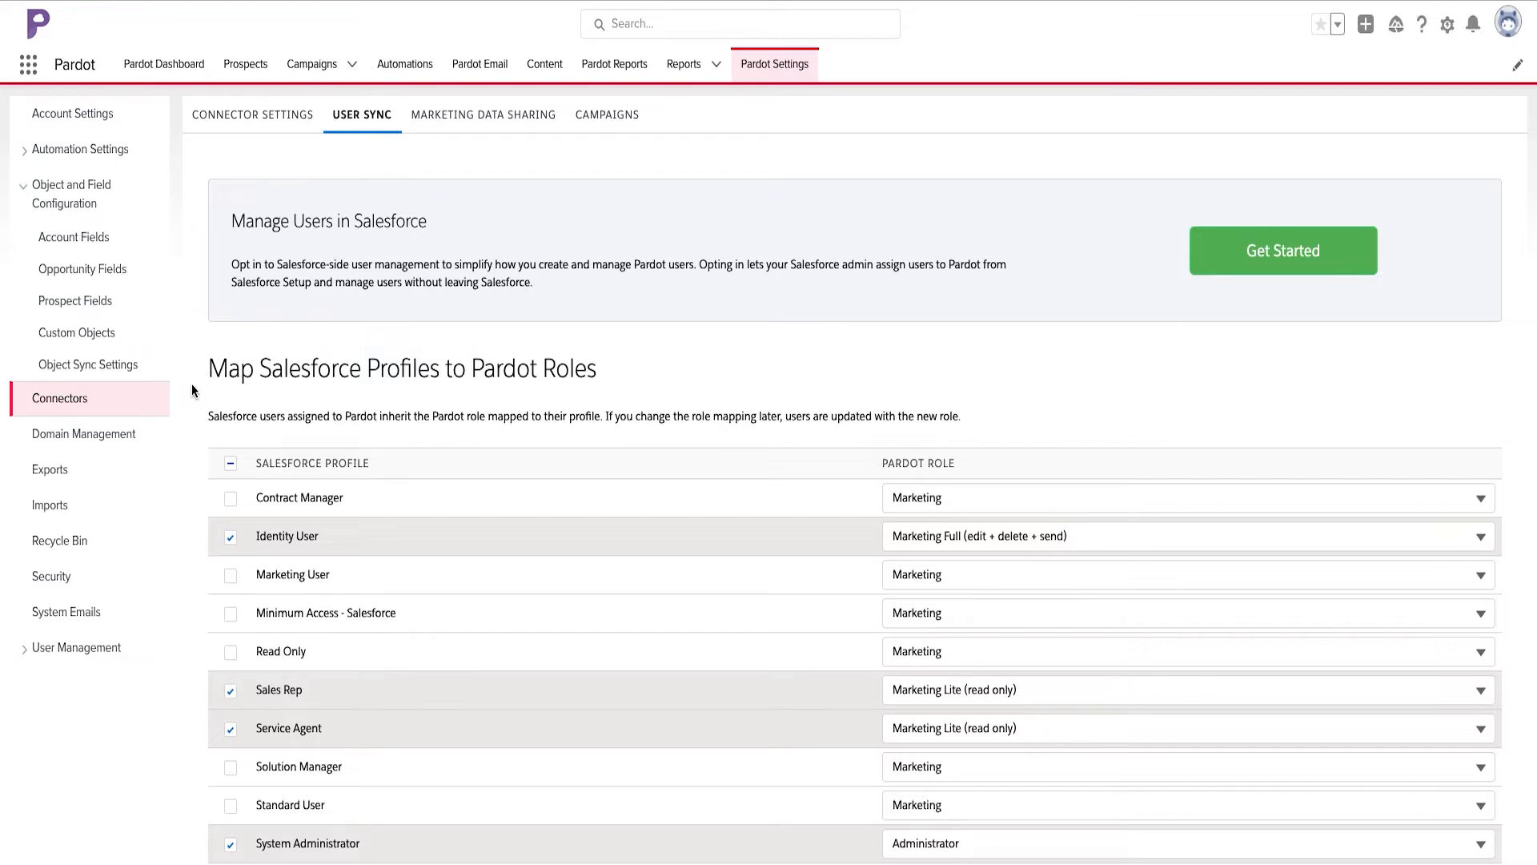
# - Review the mapping of Salesforce profiles to Pardot roles and the user sync options beneath it
pyautogui.scroll(-1, 194, 376)
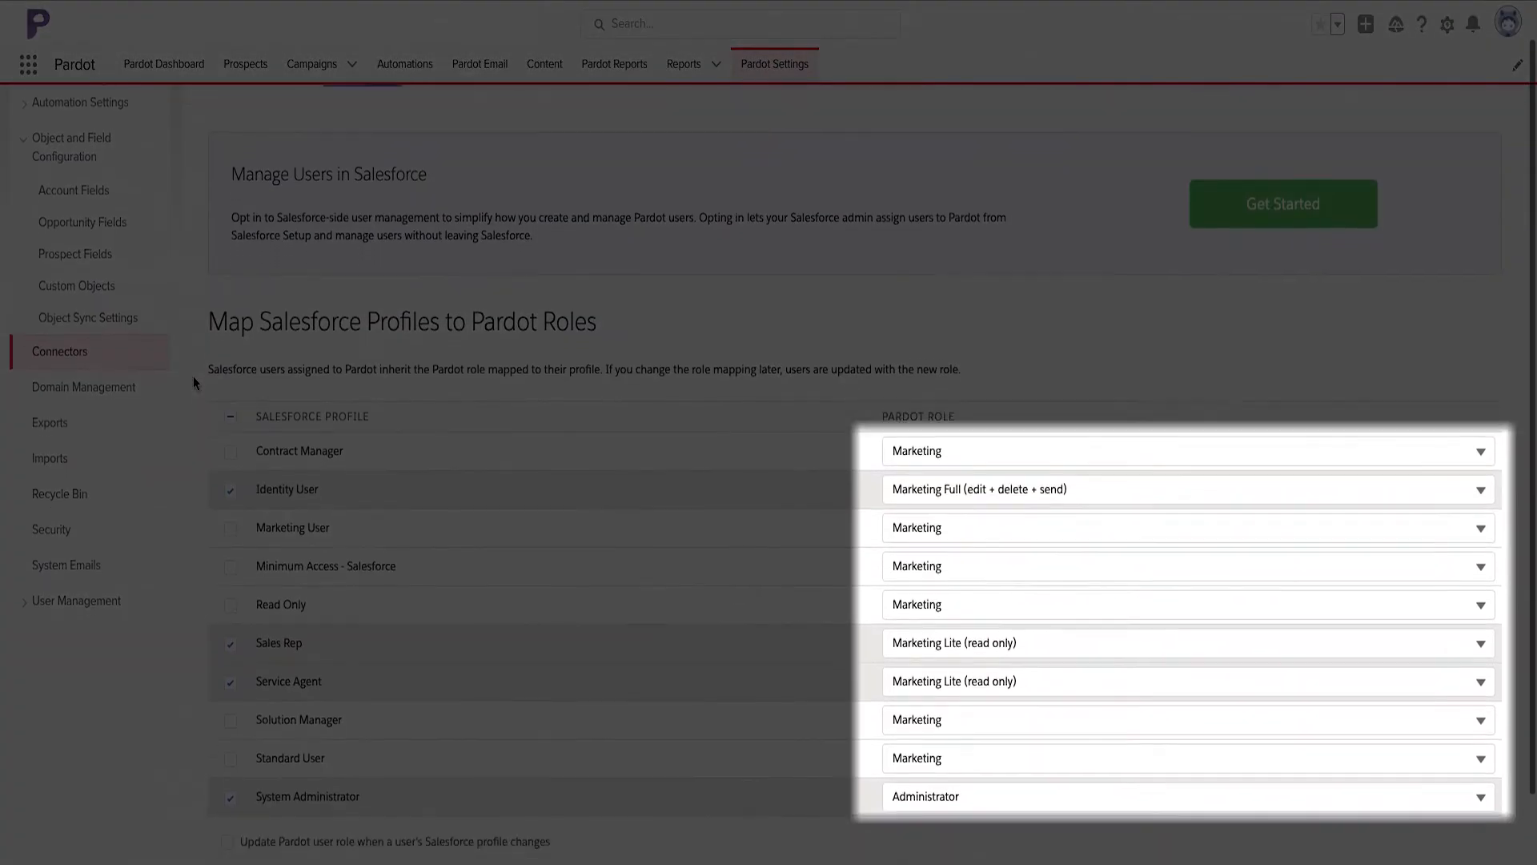
pyautogui.scroll(-3, 193, 378)
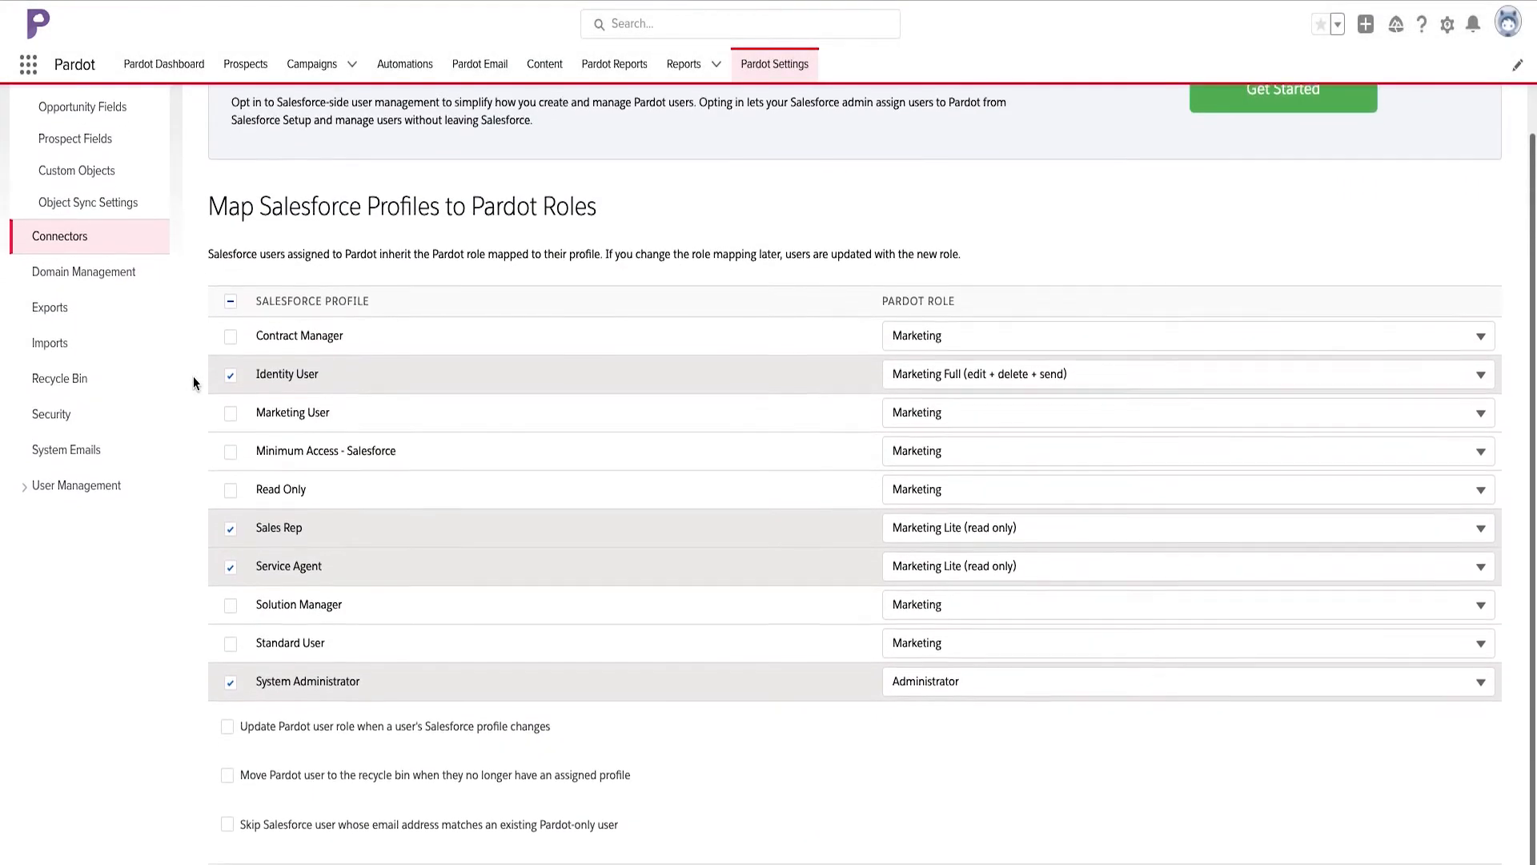
pyautogui.scroll(-2, 193, 383)
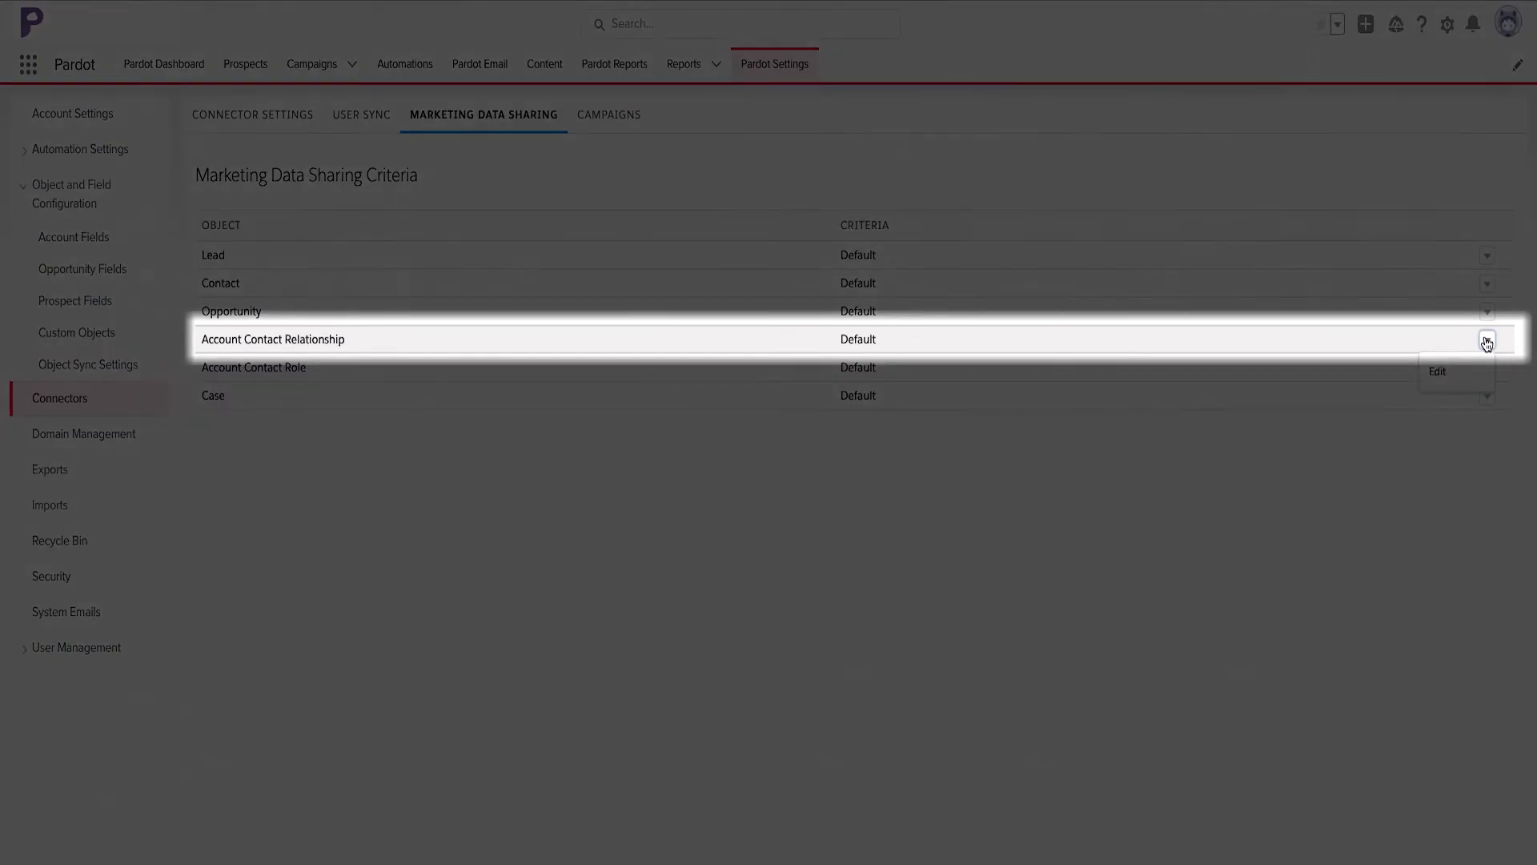
# - Edit the Account Contact Relationship data sharing criteria to use the explicit criterion IsActive equals True
pyautogui.click(1487, 340)
pyautogui.click(1480, 370)
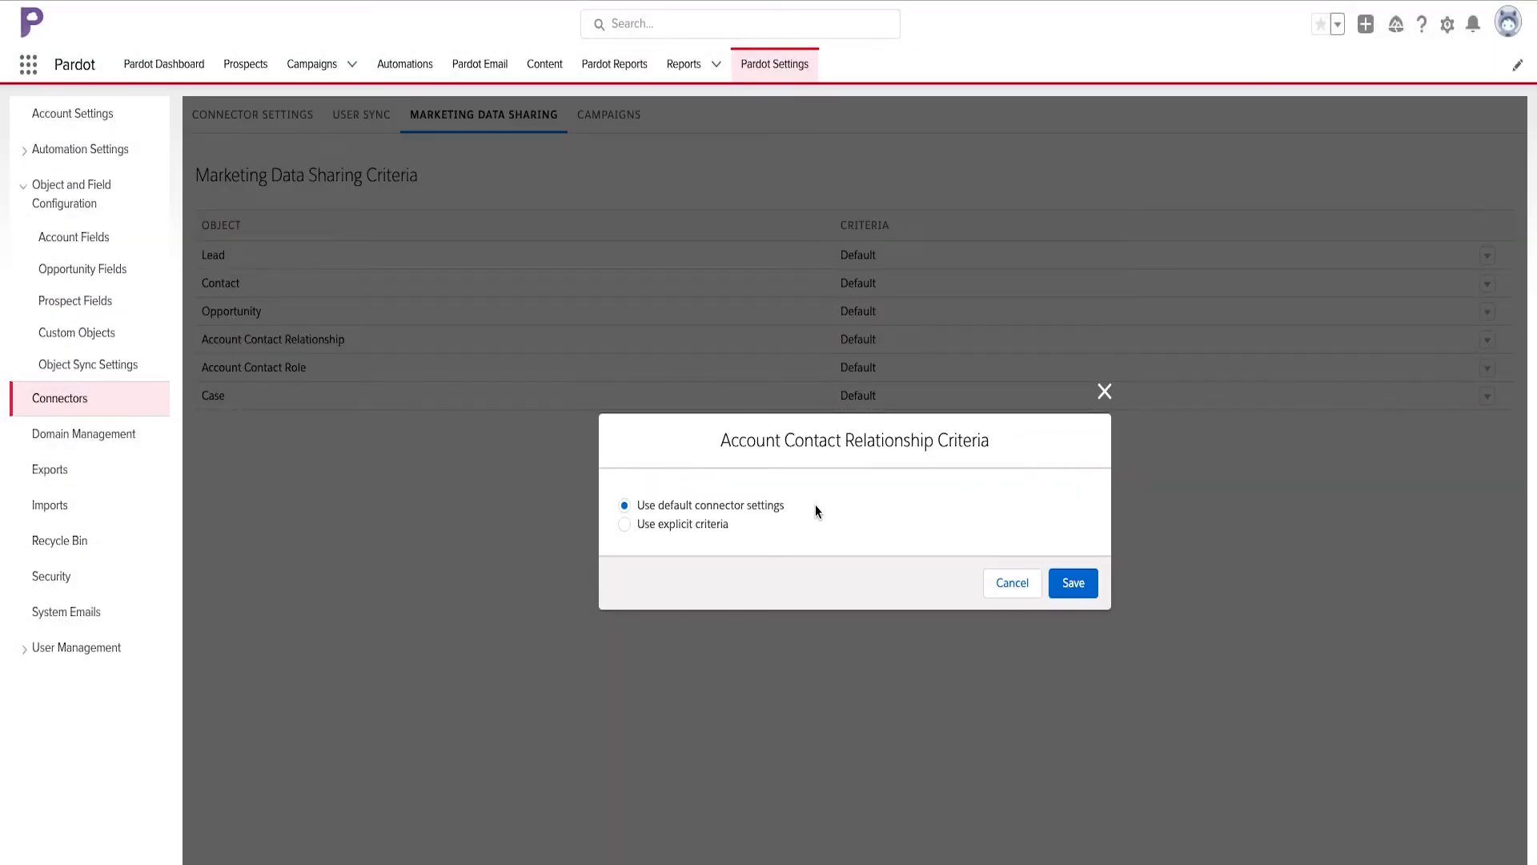
pyautogui.click(717, 525)
pyautogui.click(776, 545)
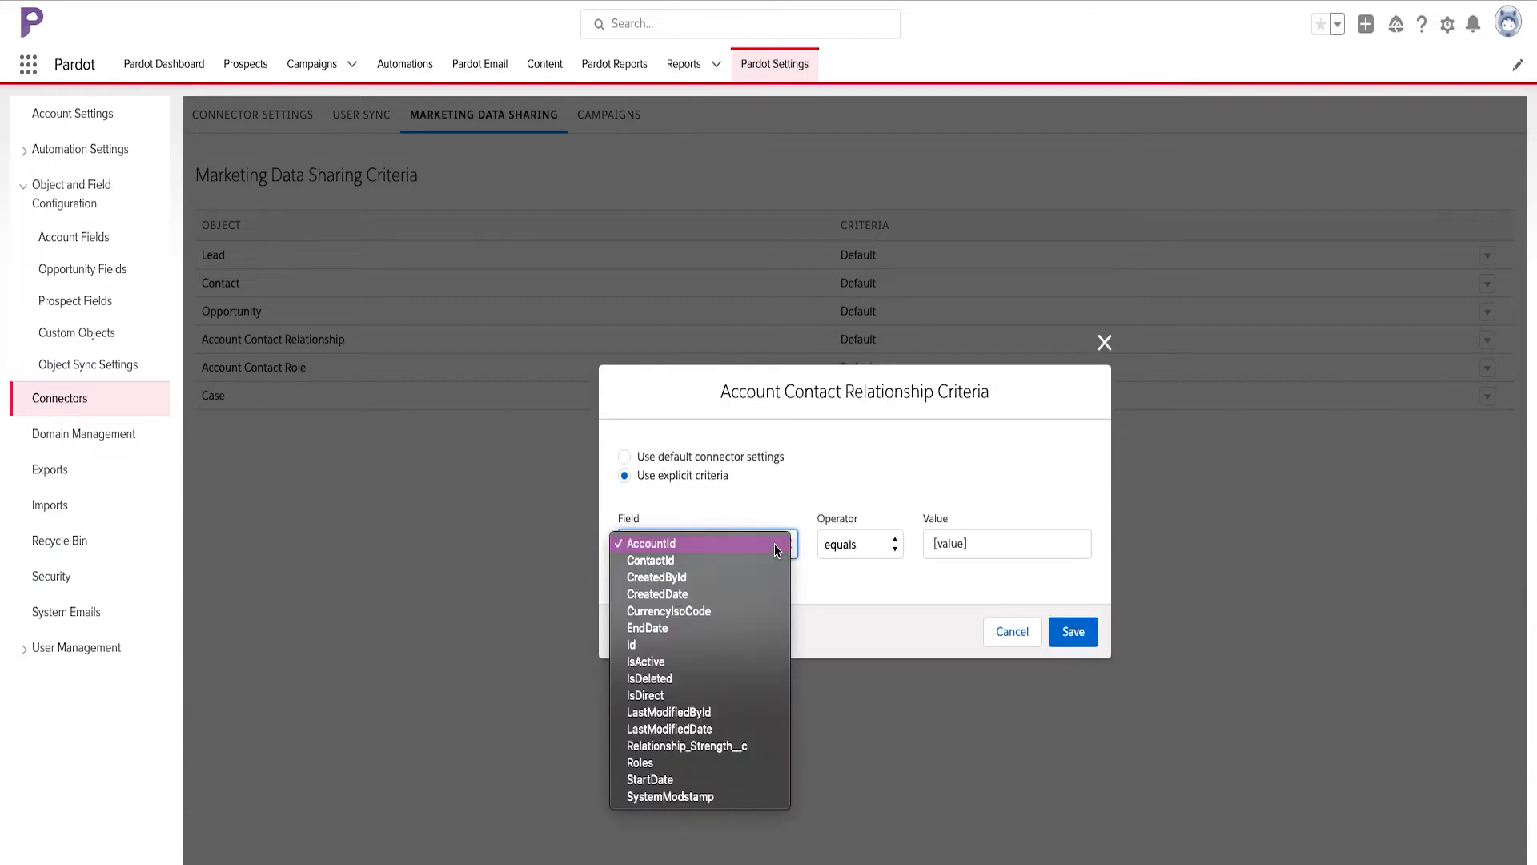
pyautogui.click(745, 665)
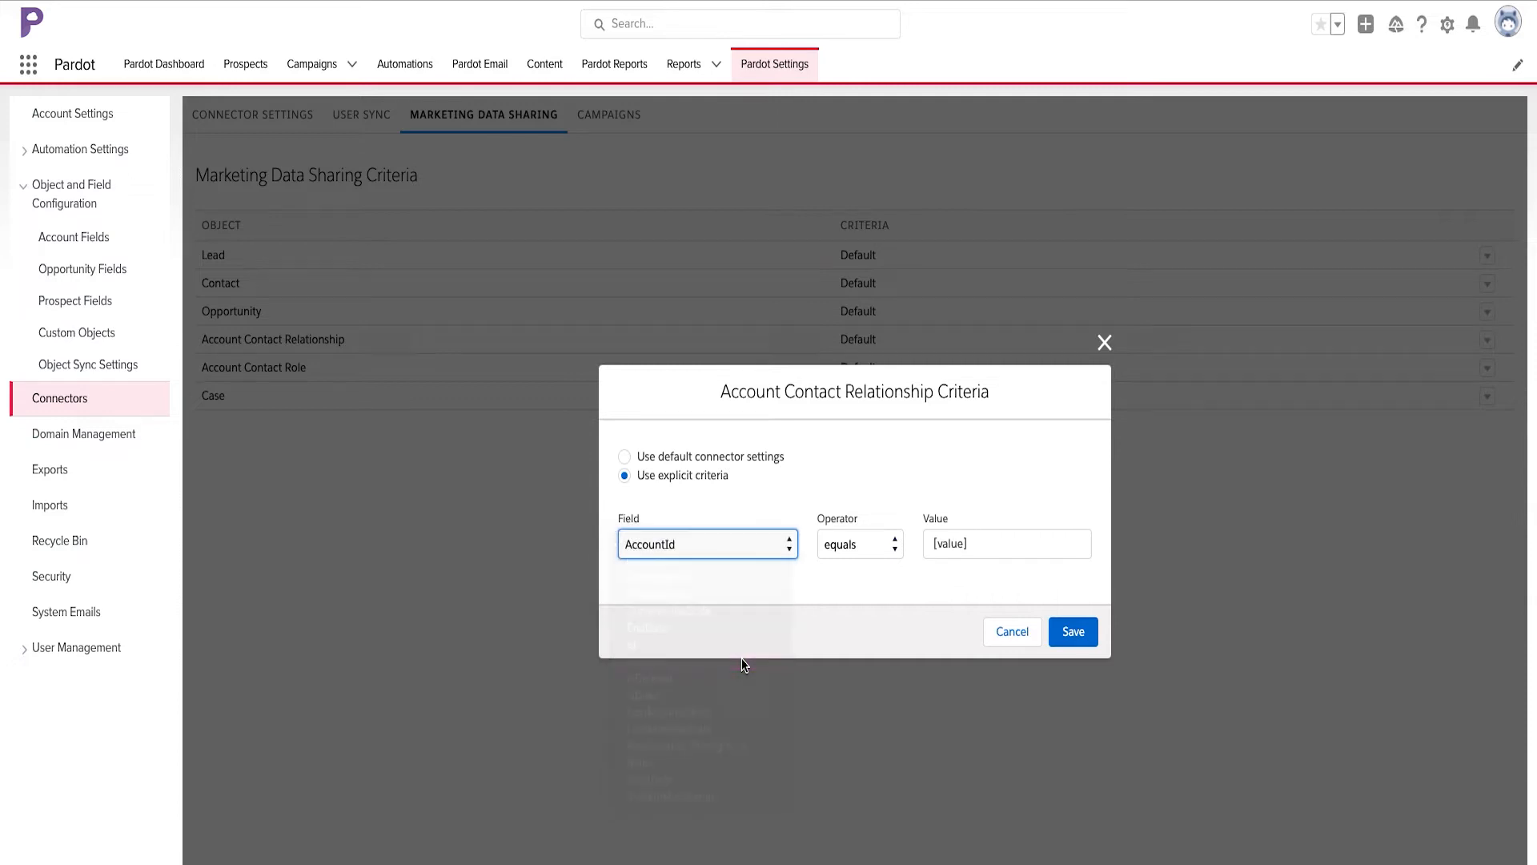
pyautogui.click(965, 538)
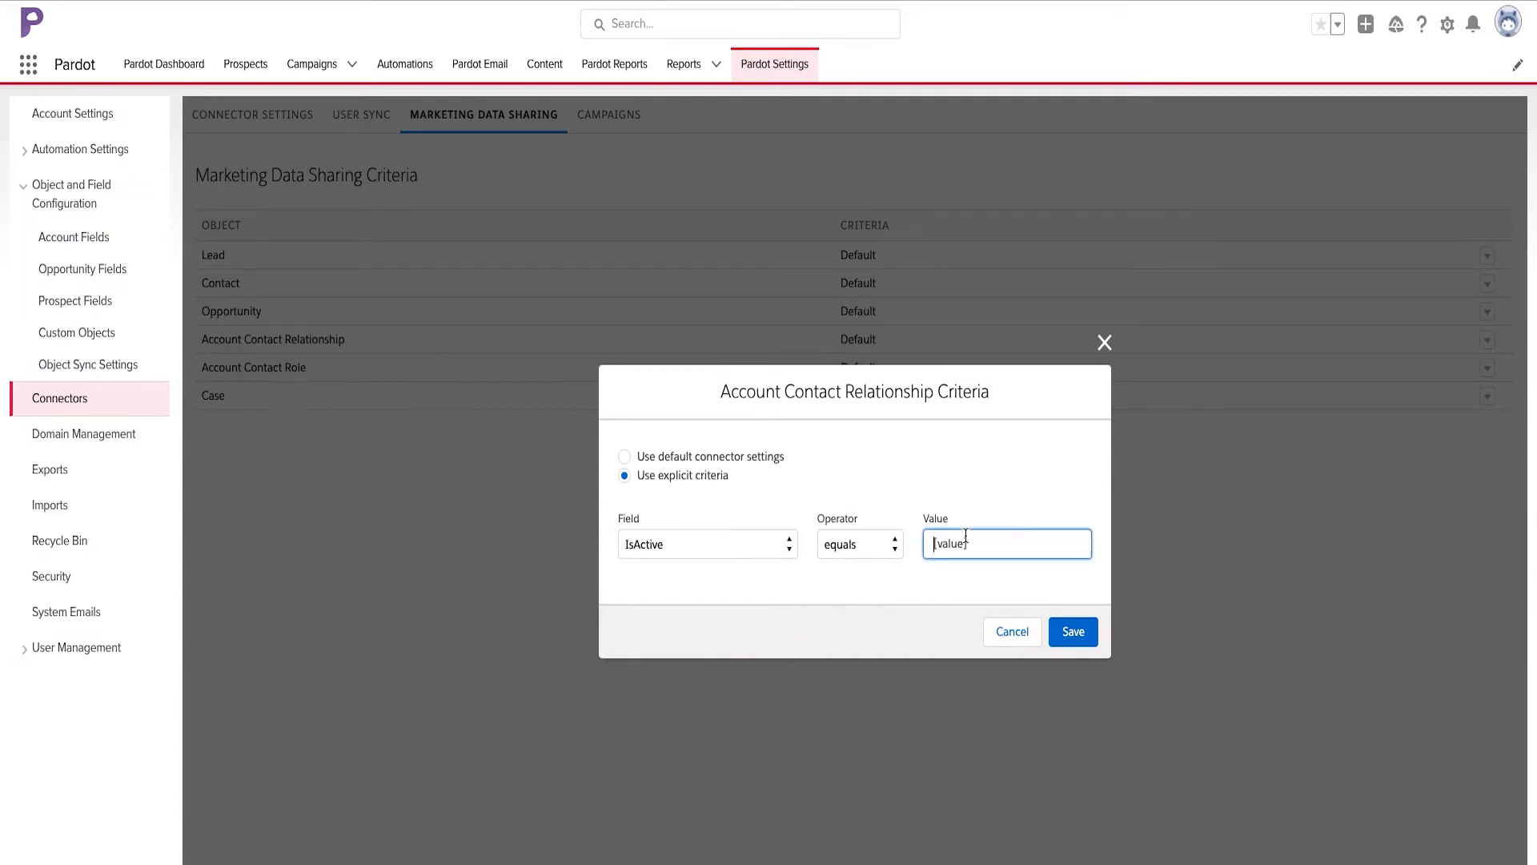
pyautogui.write('True')
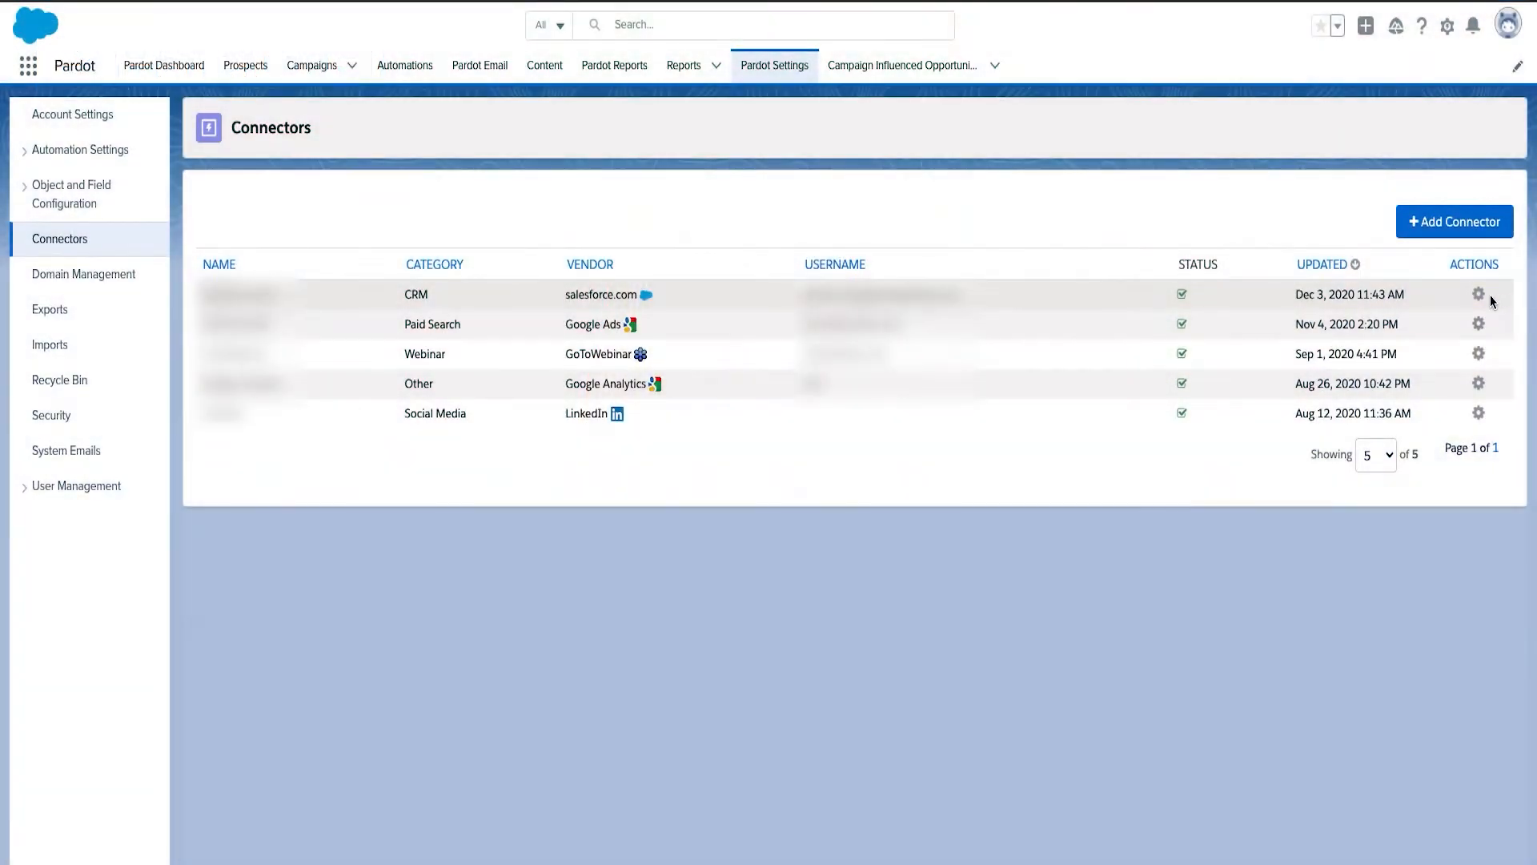
pyautogui.click(1480, 295)
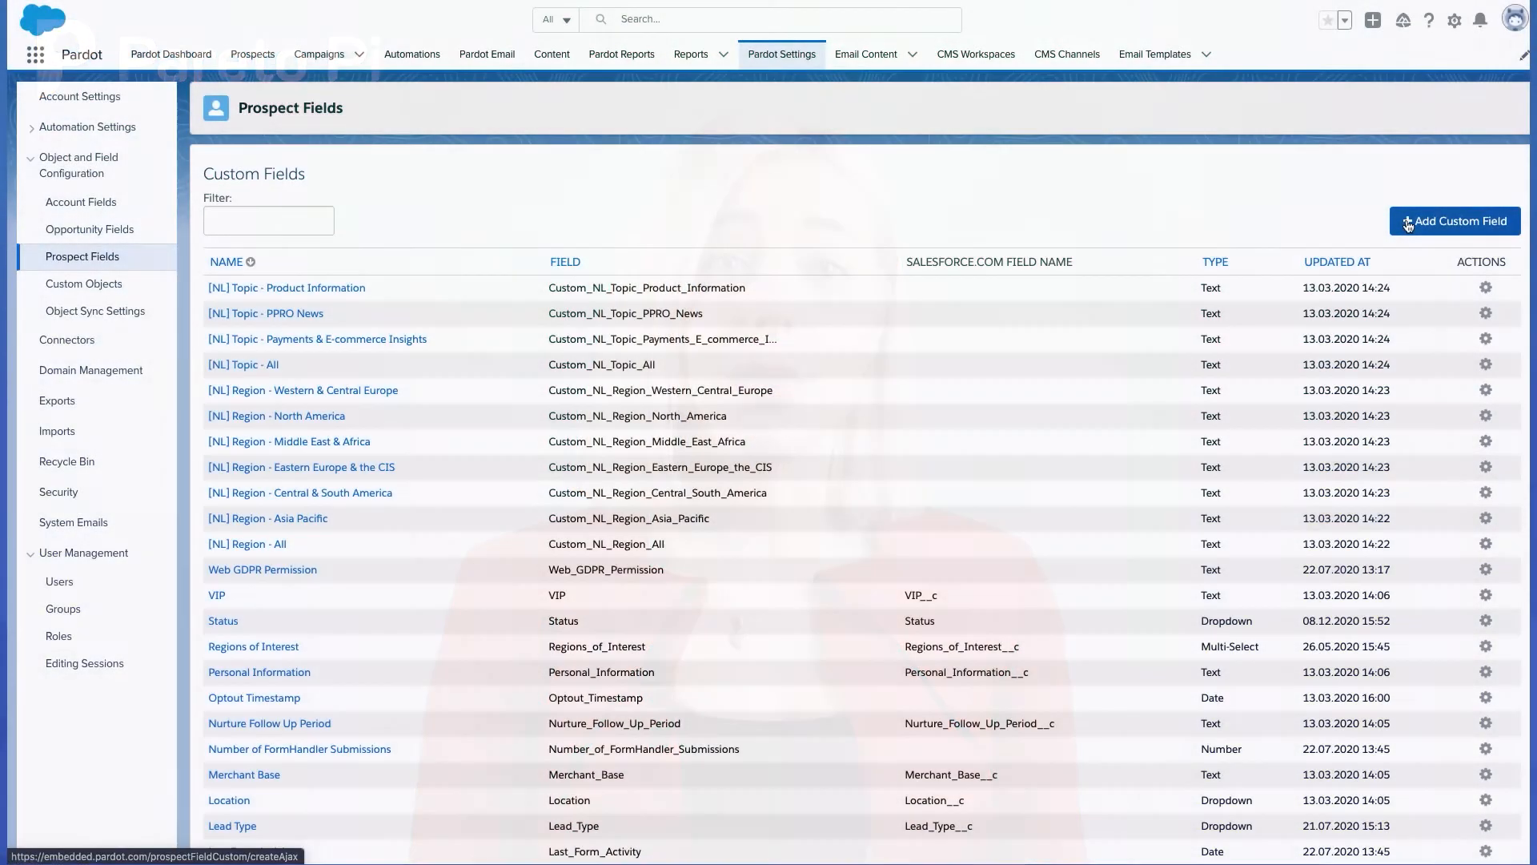
# - Create the custom prospect field Client Tier with ID Client_Tier, mapped to Client Tier (Client_Tier__c), and queue the prospects for a full sync
pyautogui.click(1410, 224)
pyautogui.click(509, 389)
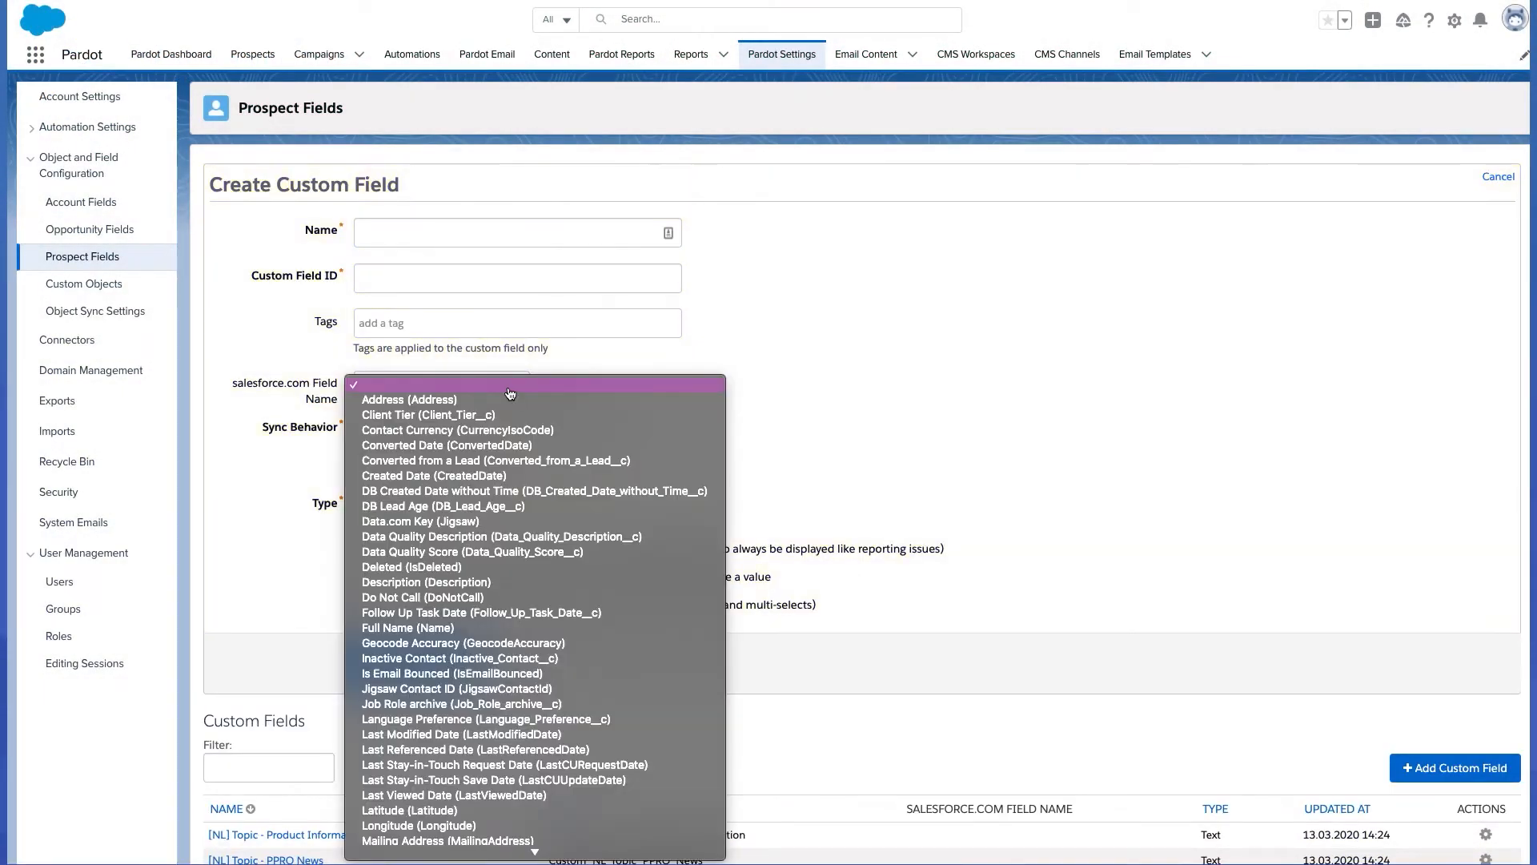
pyautogui.click(505, 415)
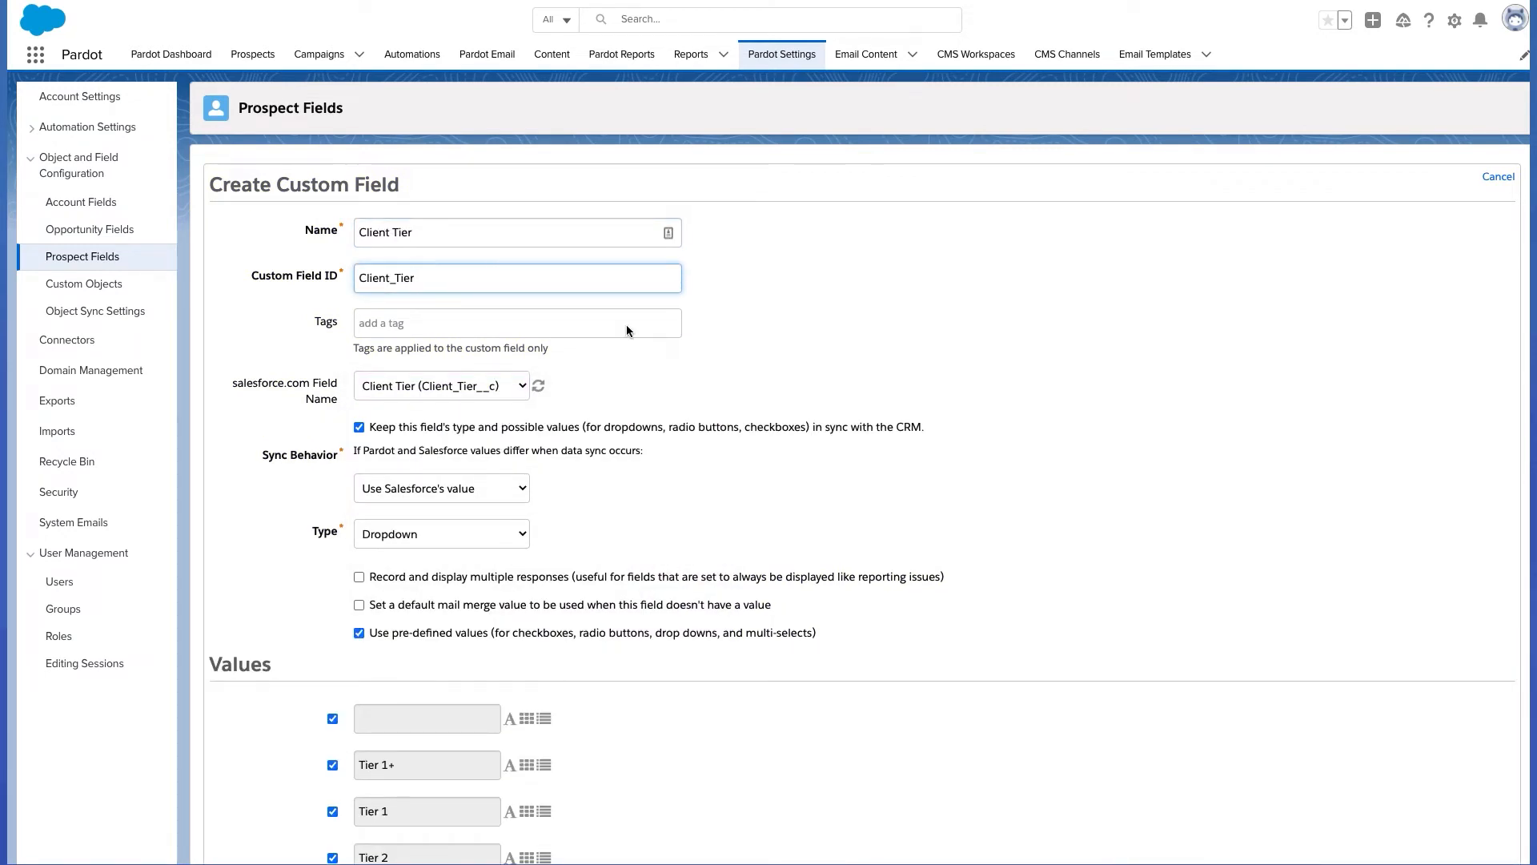
pyautogui.scroll(-6, 626, 325)
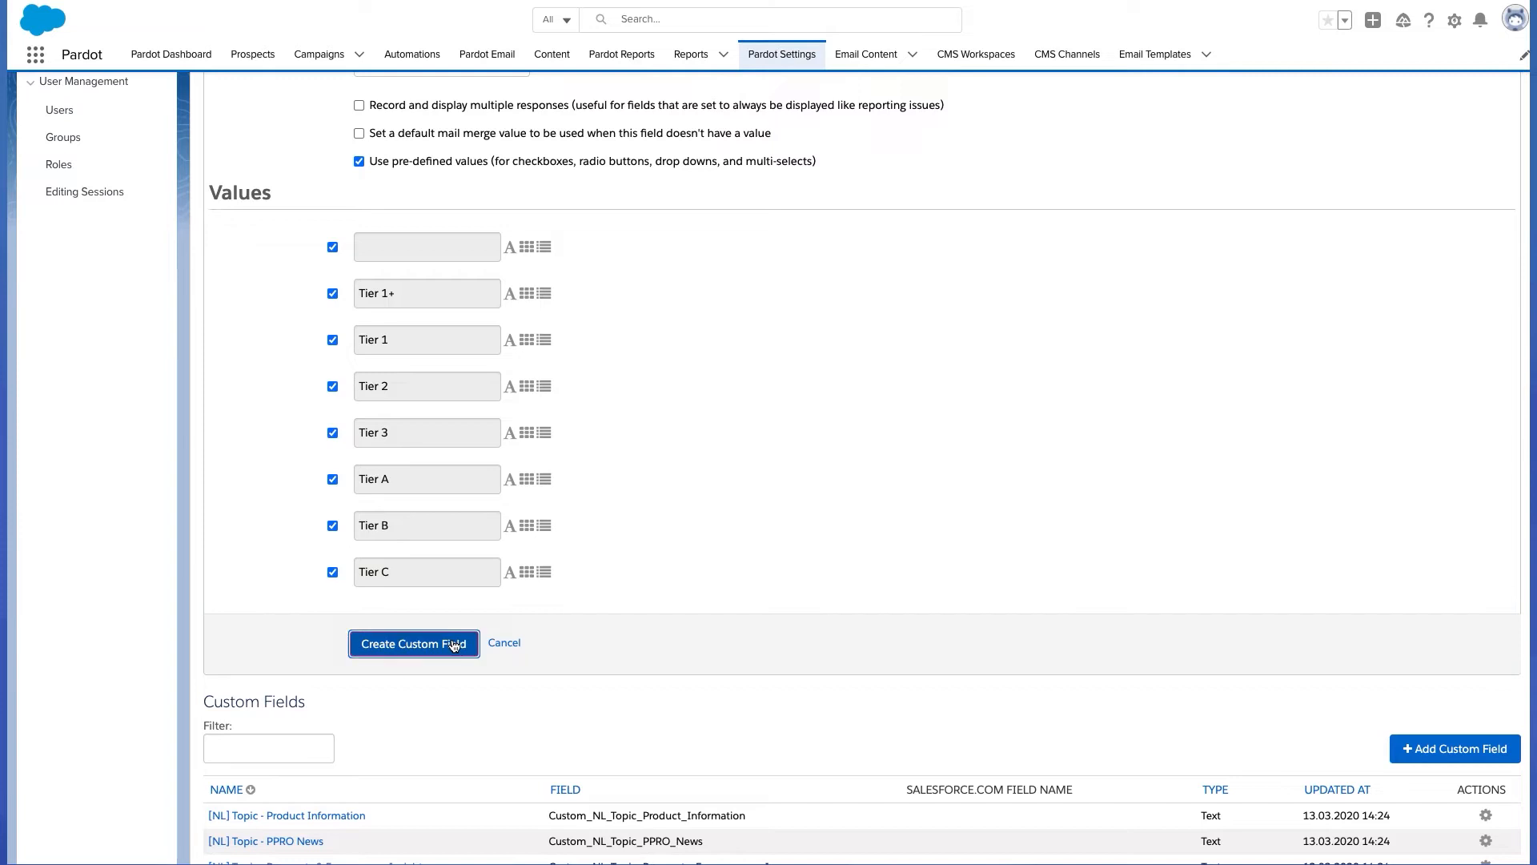
pyautogui.click(454, 646)
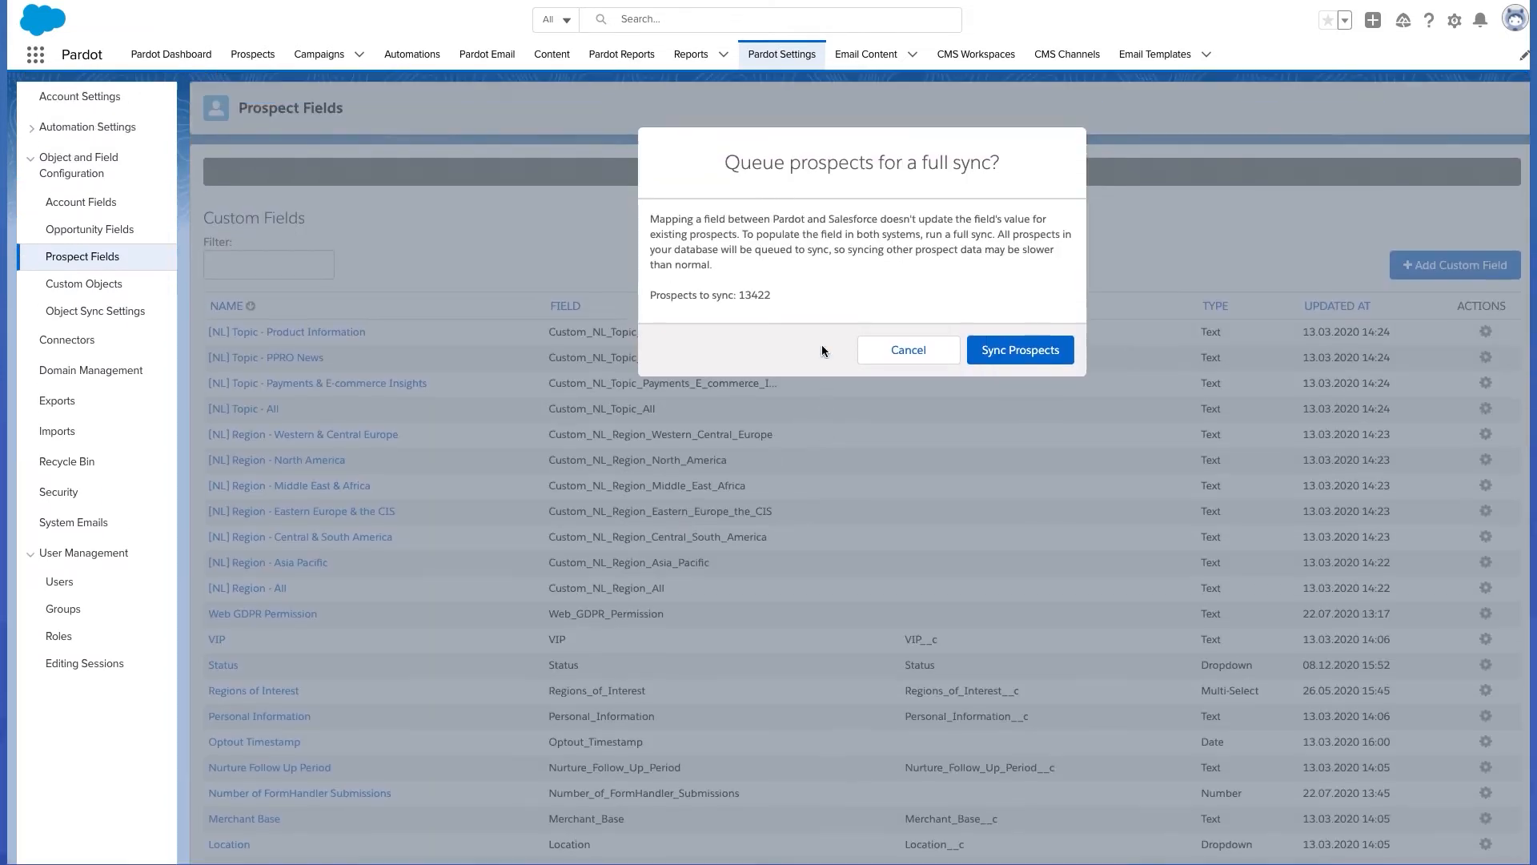
pyautogui.click(1003, 344)
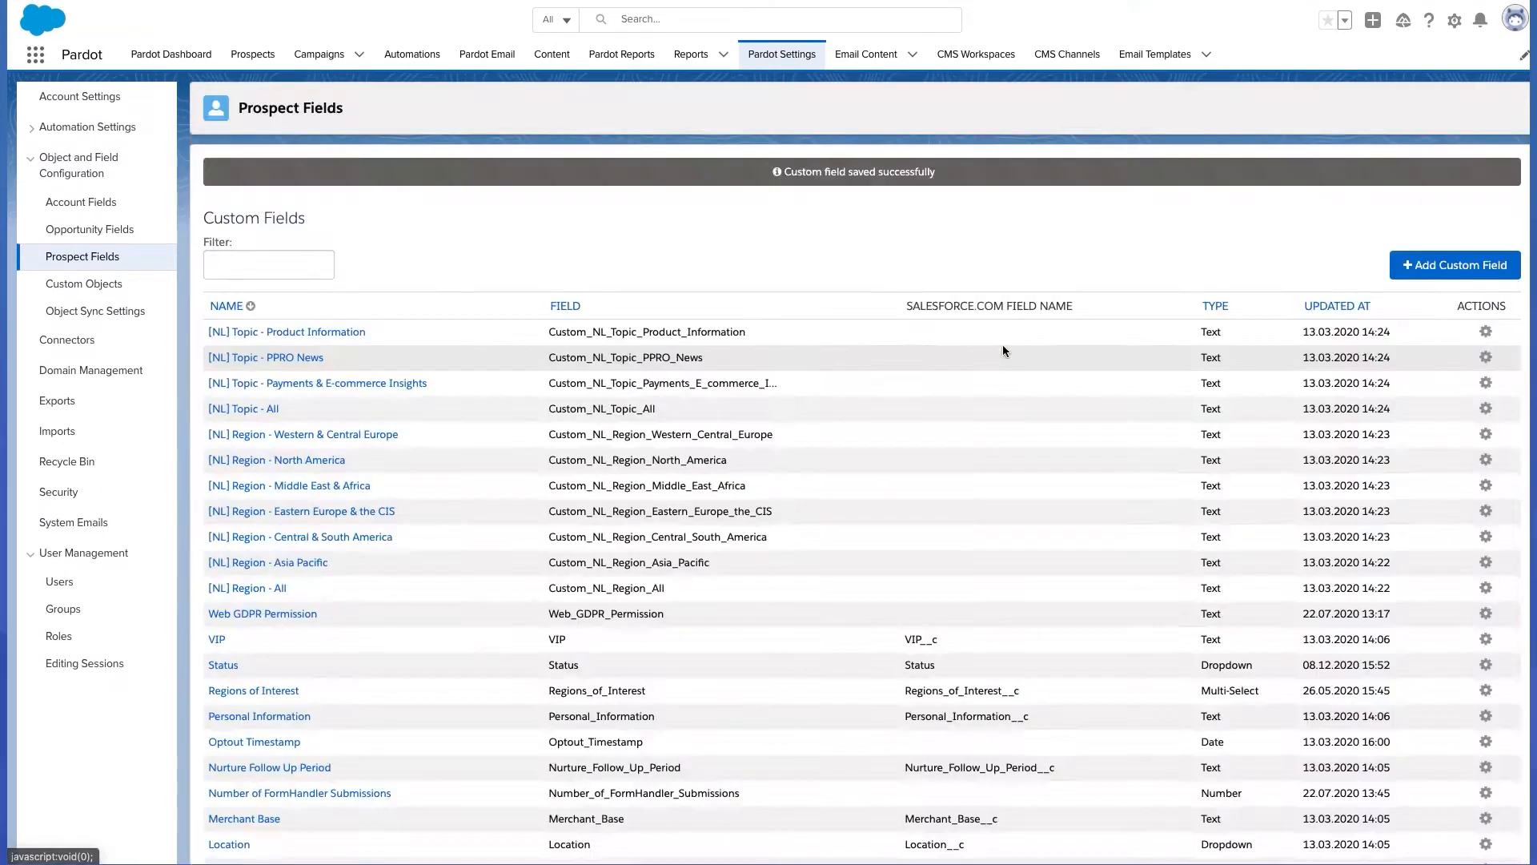
pyautogui.click(1019, 240)
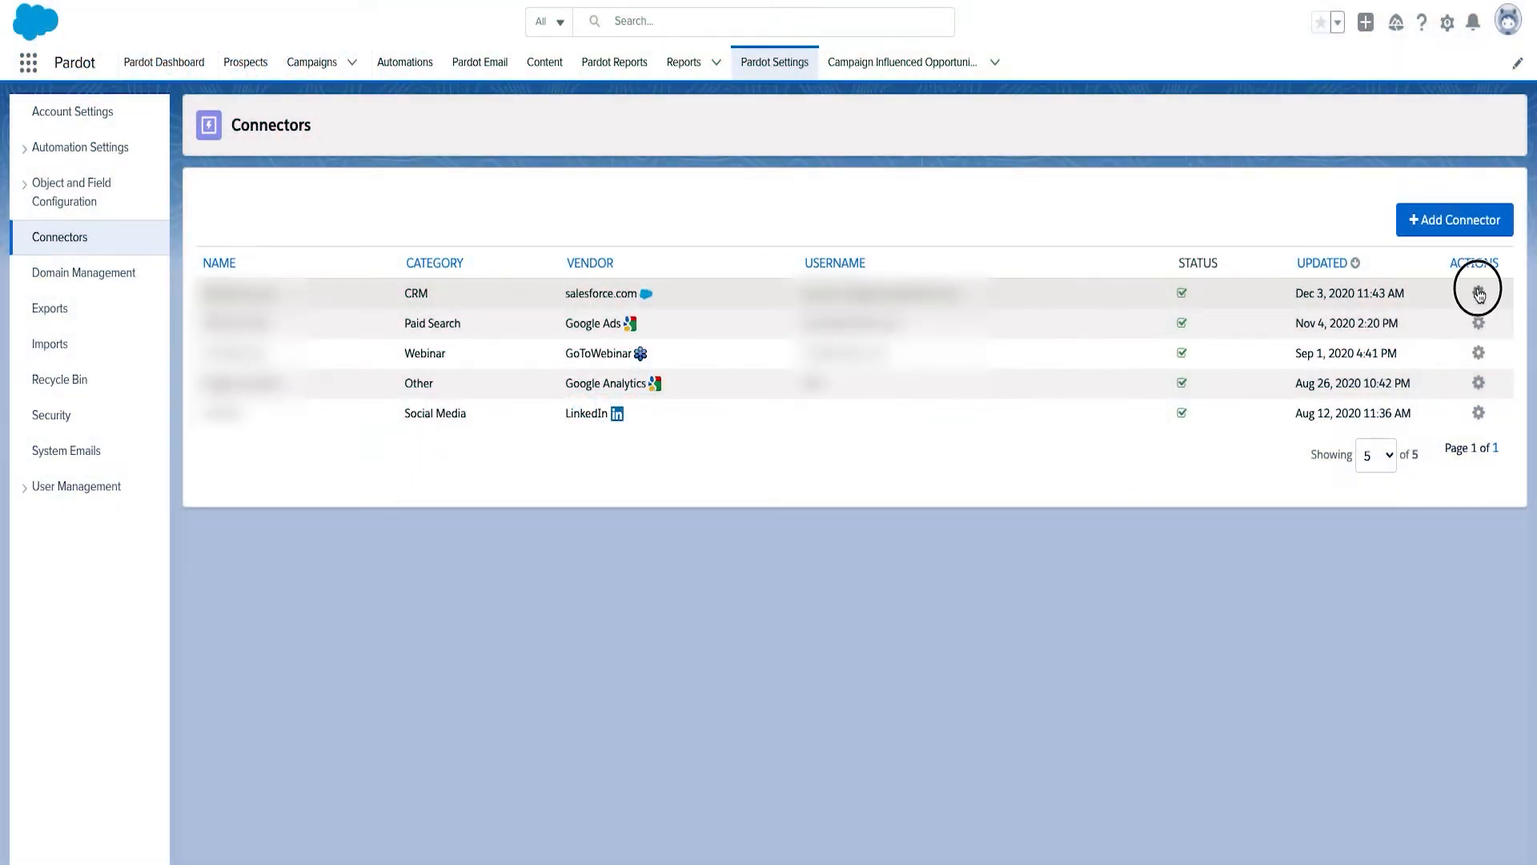
# - Open the available actions for the salesforce.com CRM connector
pyautogui.click(1478, 293)
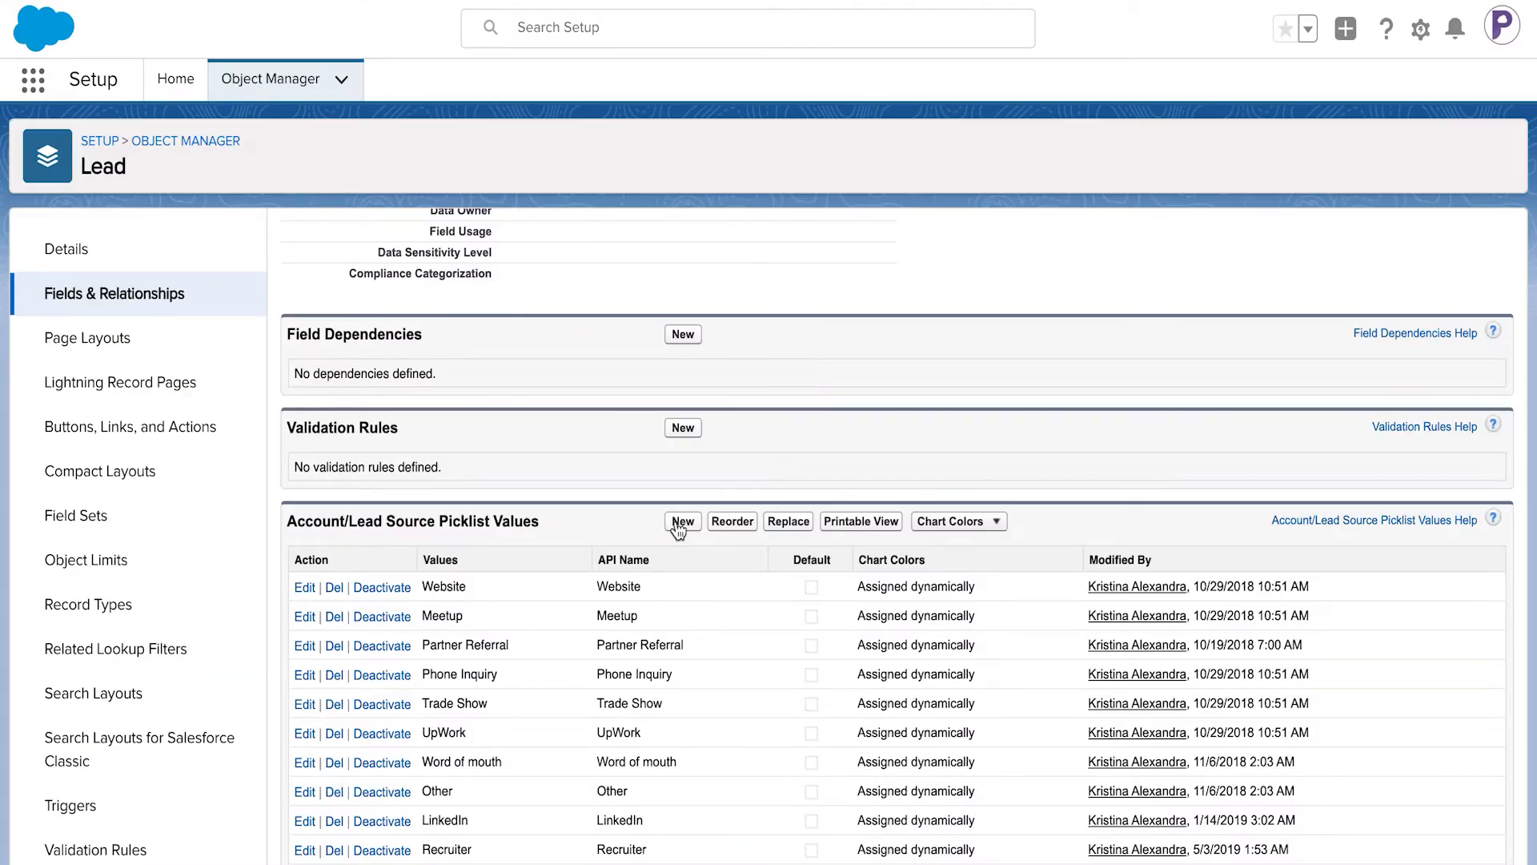
# - Add the picklist value "Ohana Referral" to the Lead object's Account/Lead Source field and save it
pyautogui.click(682, 522)
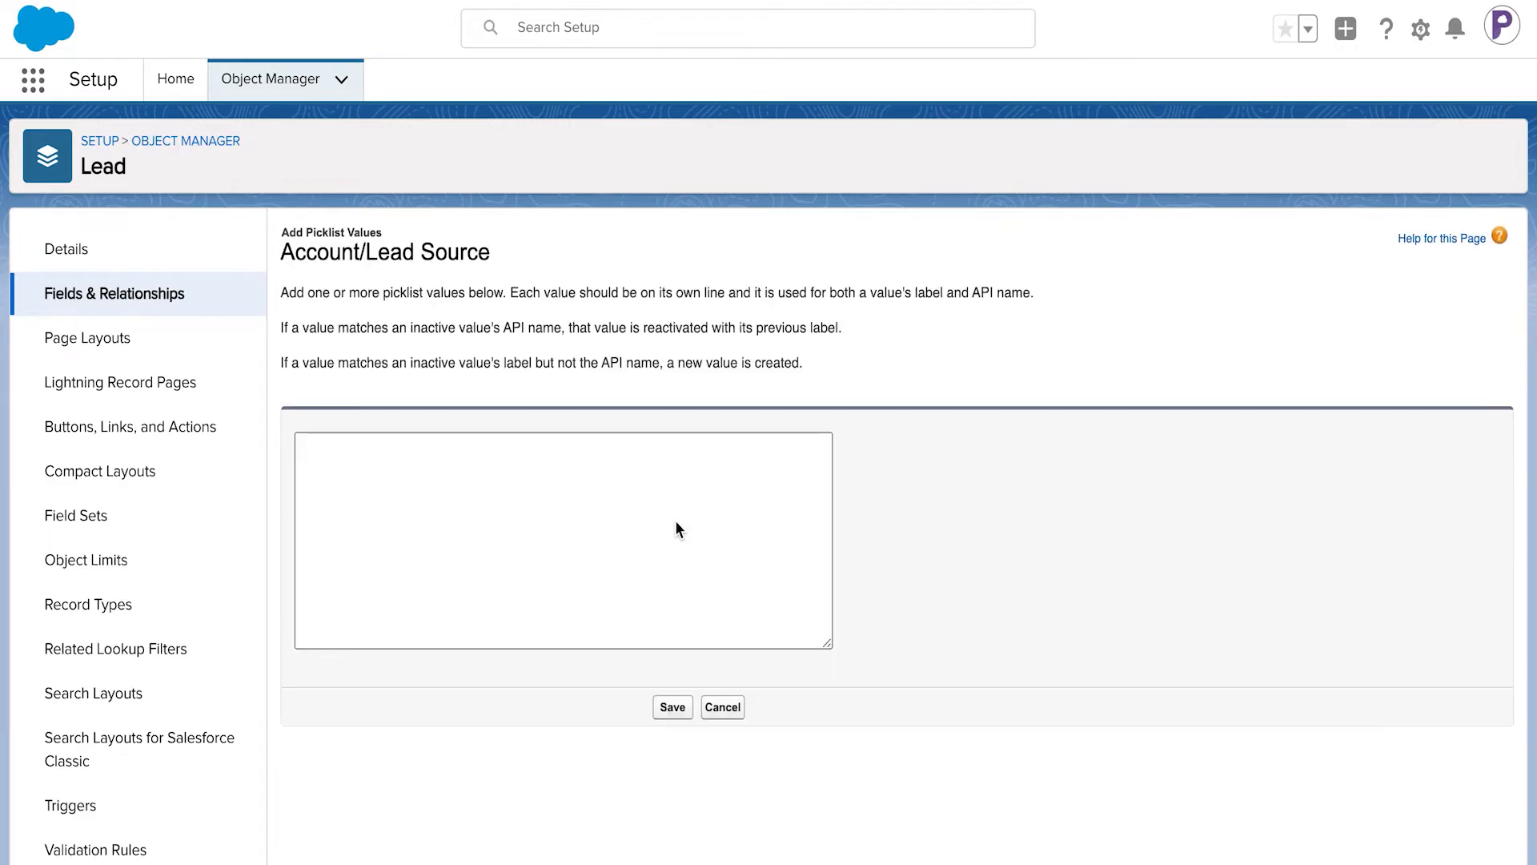
pyautogui.click(657, 482)
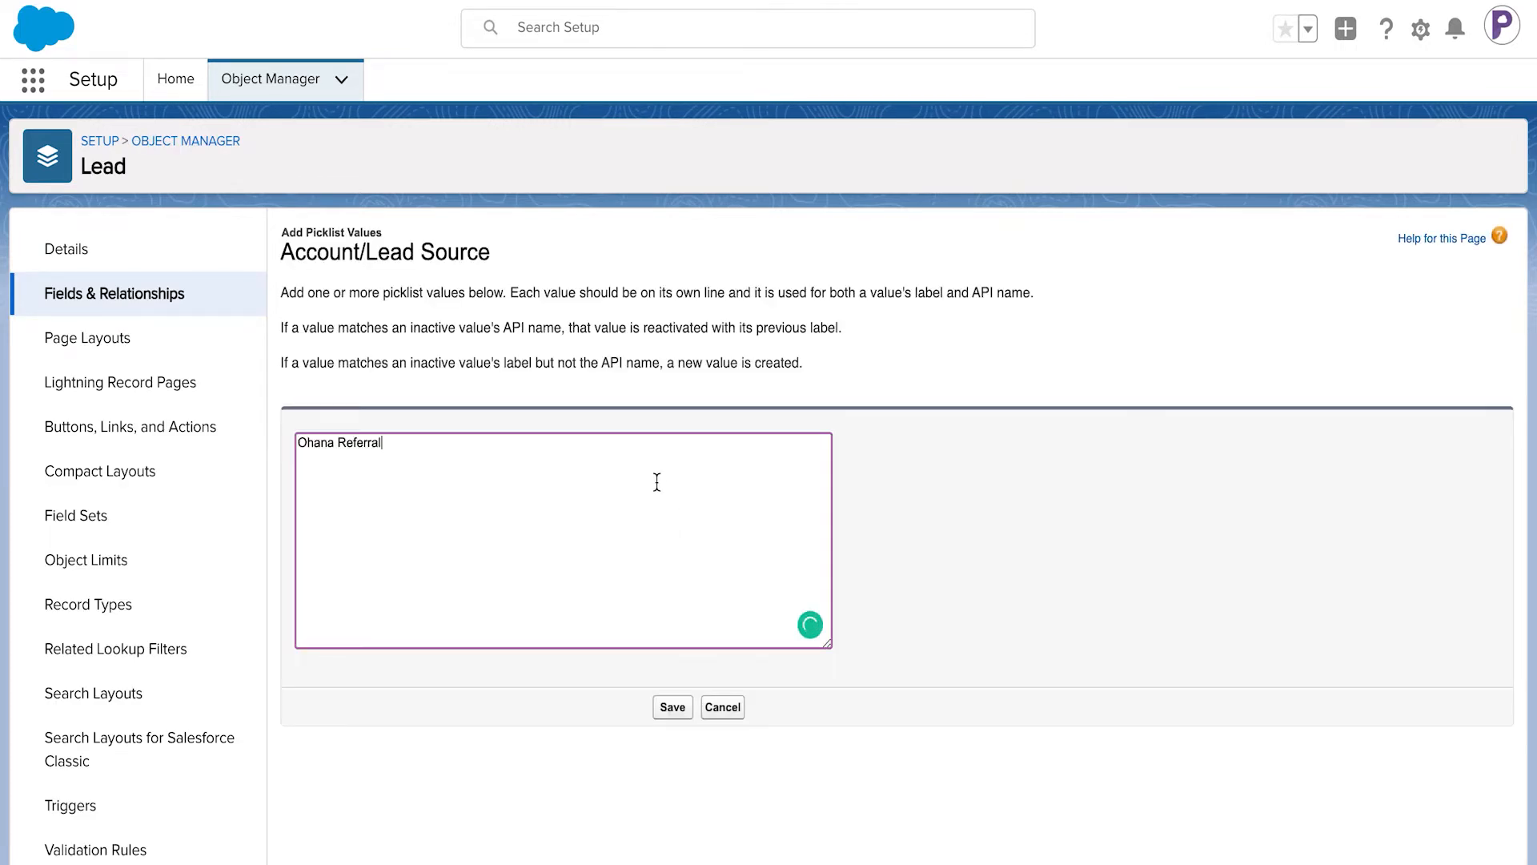
pyautogui.click(673, 708)
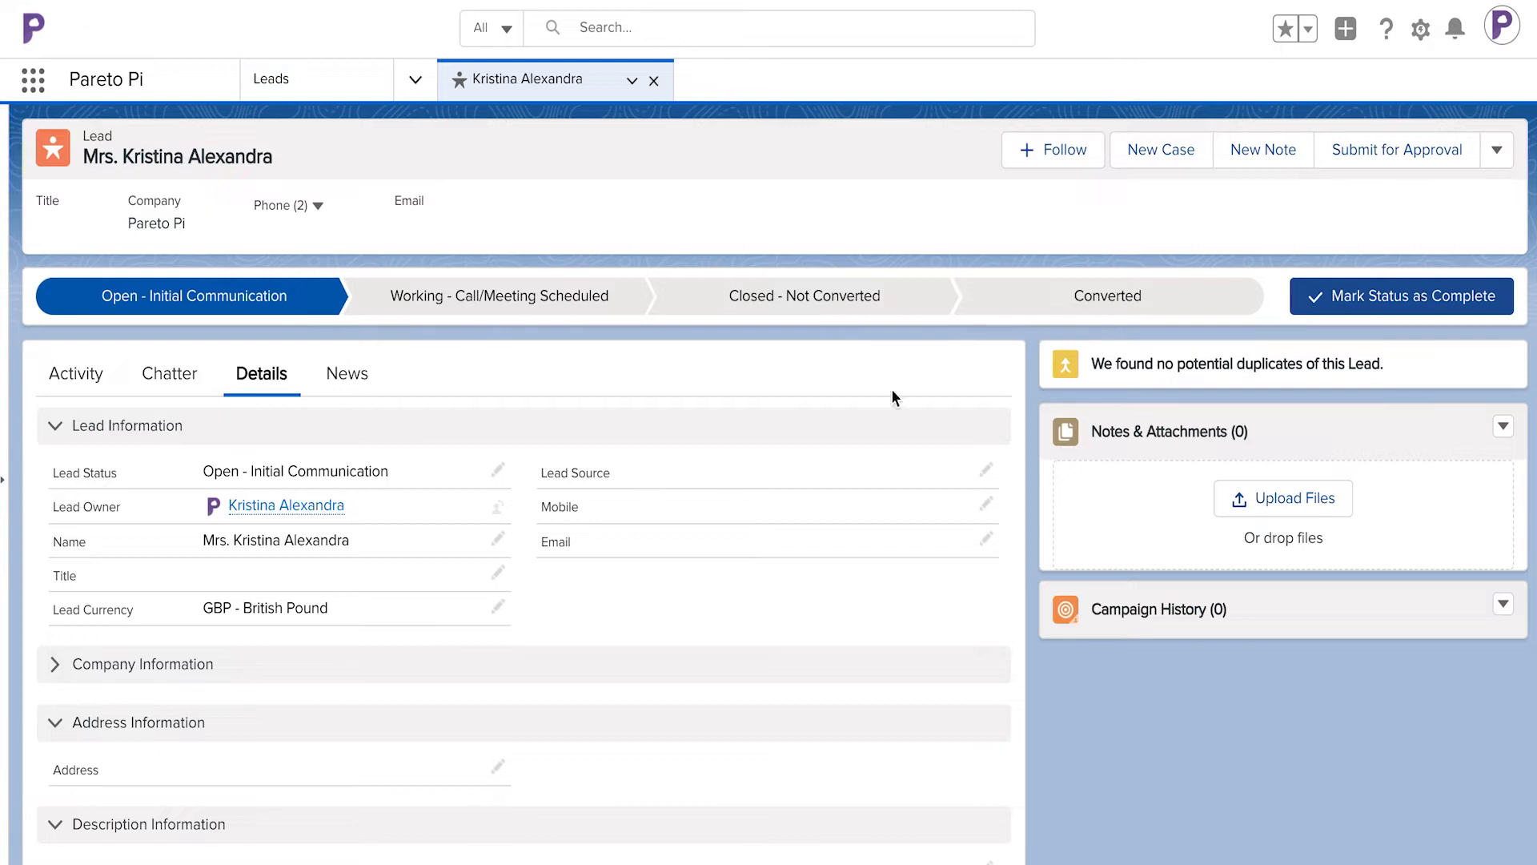
# - Edit the Lead Source field on the open lead record and choose a value from its picklist
pyautogui.click(986, 474)
pyautogui.click(934, 486)
pyautogui.scroll(-3, 888, 609)
pyautogui.scroll(-1, 875, 655)
pyautogui.click(858, 710)
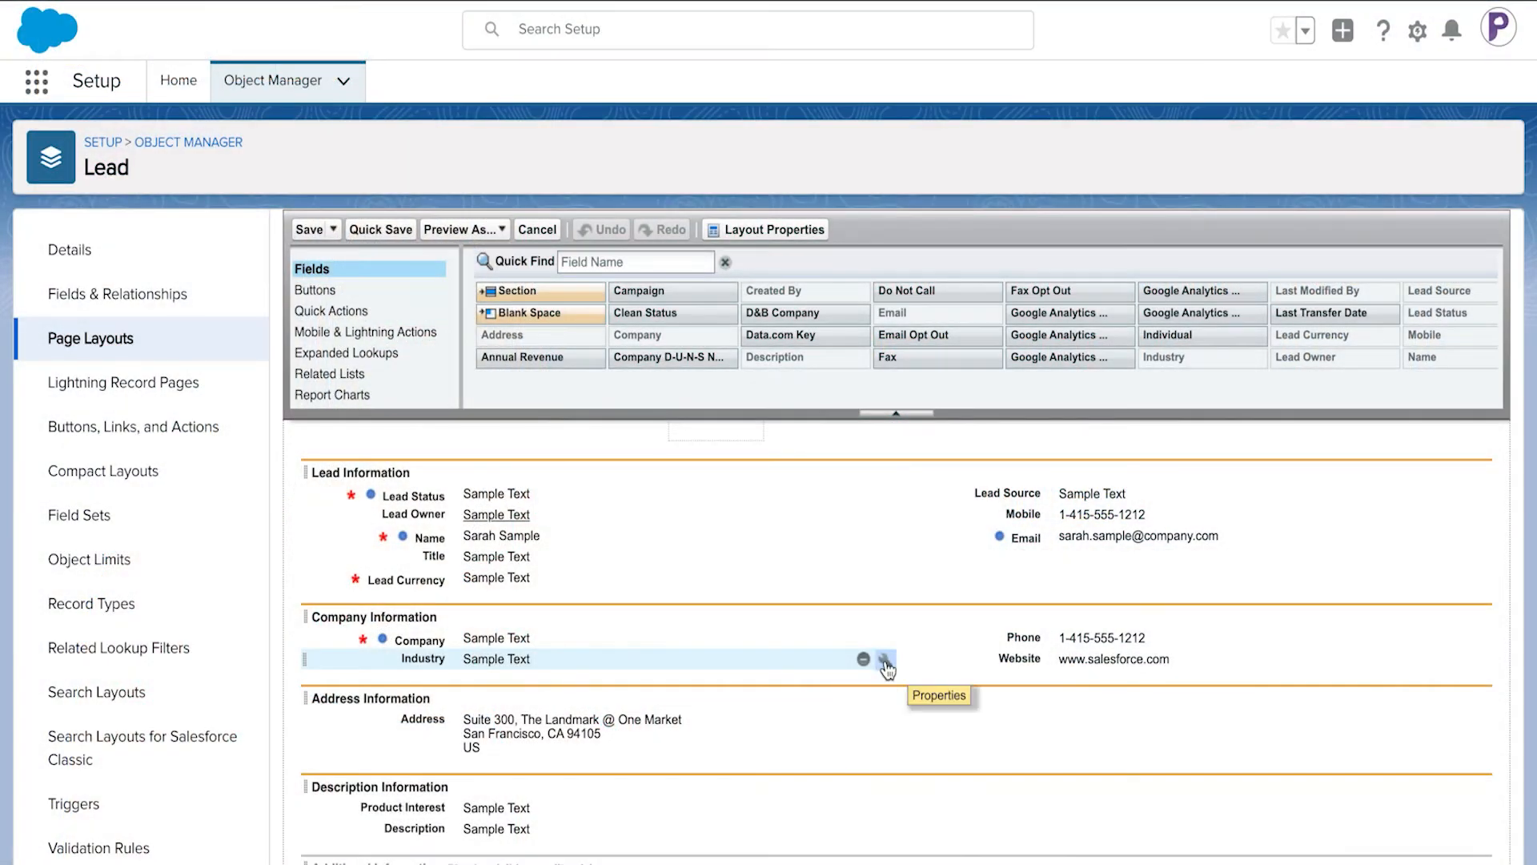
# - Make the Industry field required in the Company Information section of the Lead page layout
pyautogui.click(885, 661)
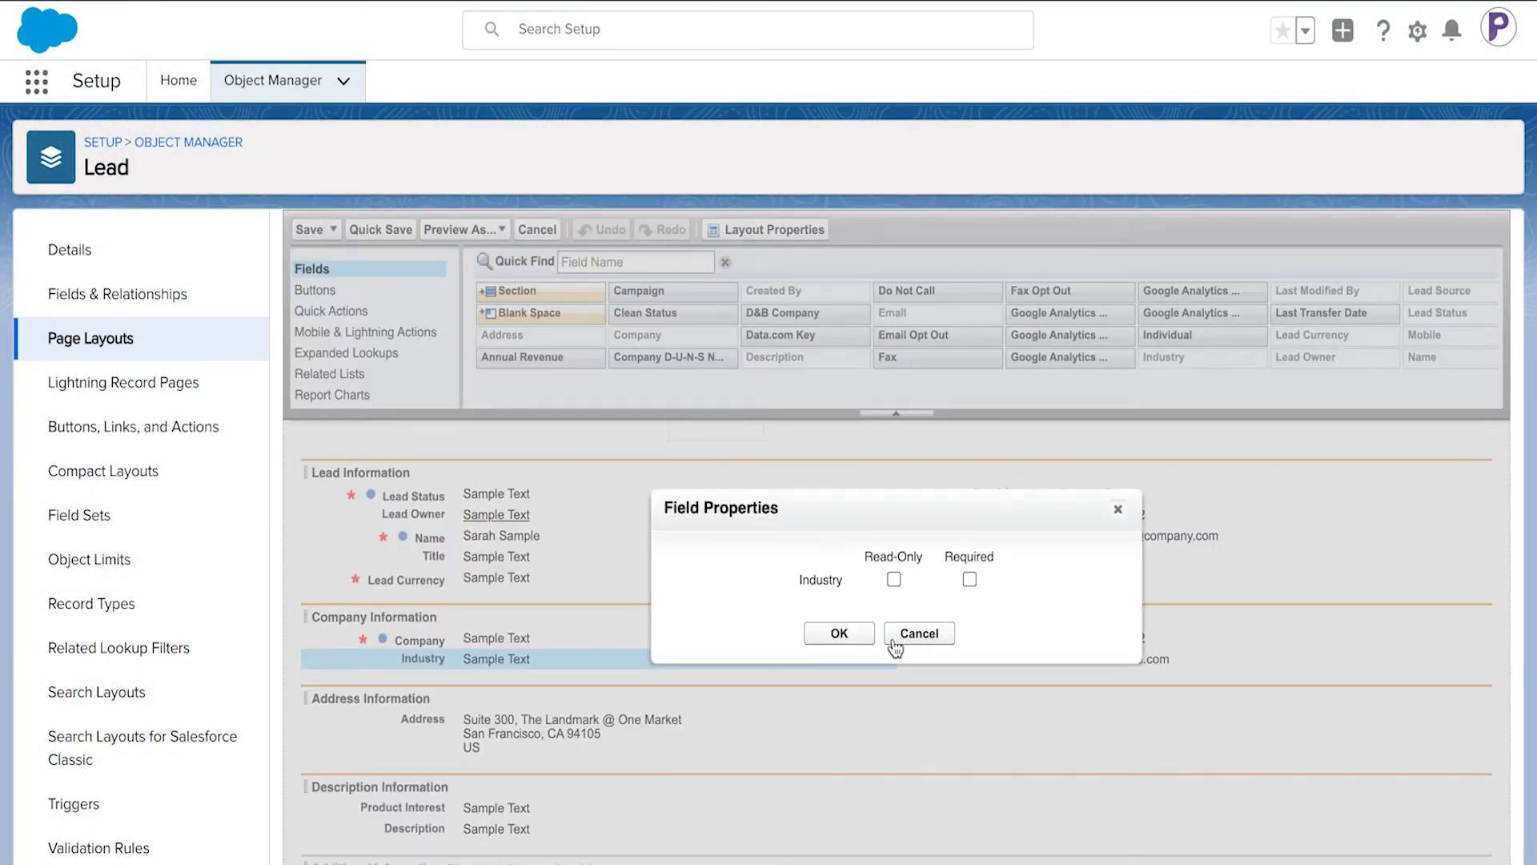
pyautogui.click(970, 580)
pyautogui.click(863, 636)
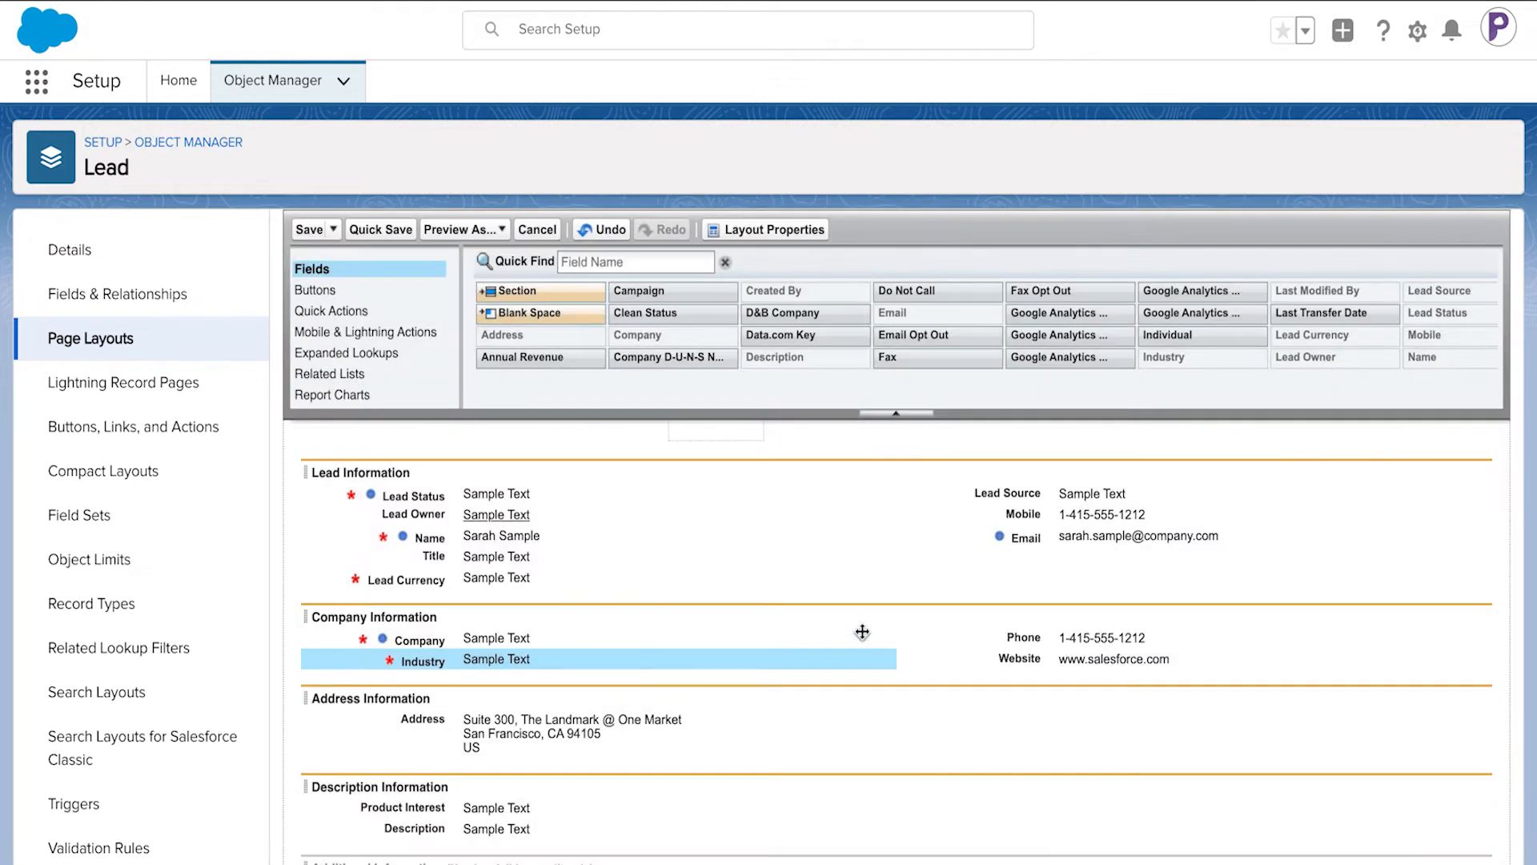